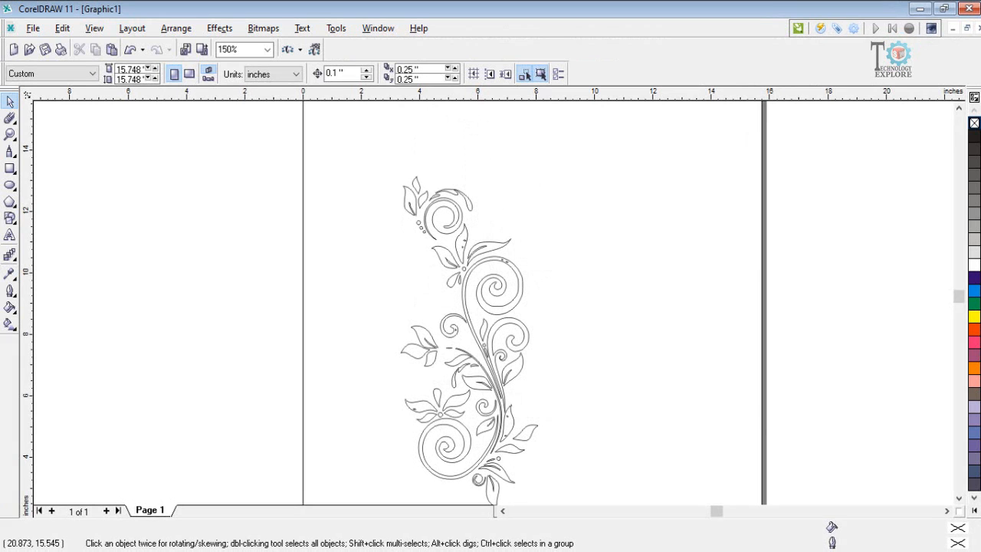
pyautogui.scroll(-2, 575, 375)
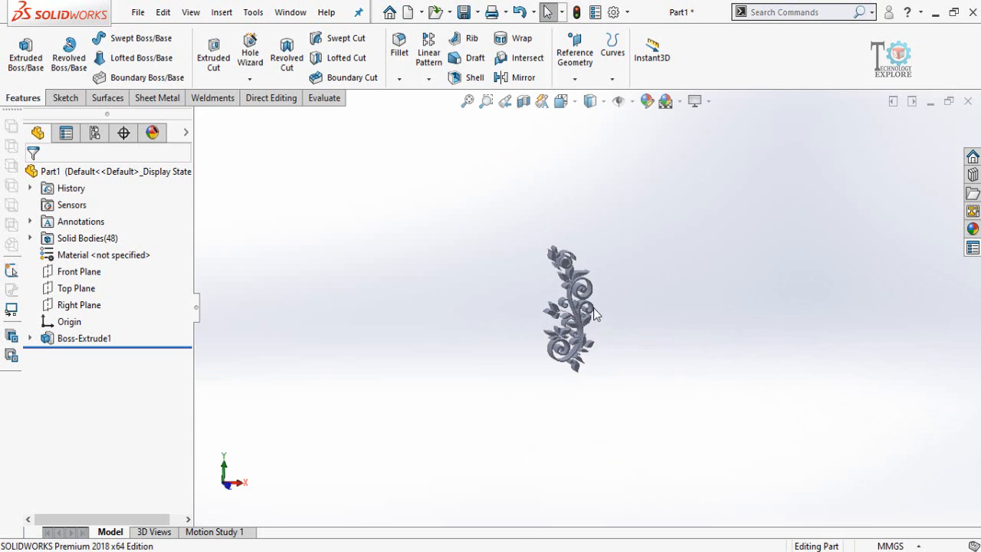
pyautogui.scroll(-5, 592, 307)
pyautogui.moveTo(581, 383); pyautogui.dragTo(647, 534, button='middle')
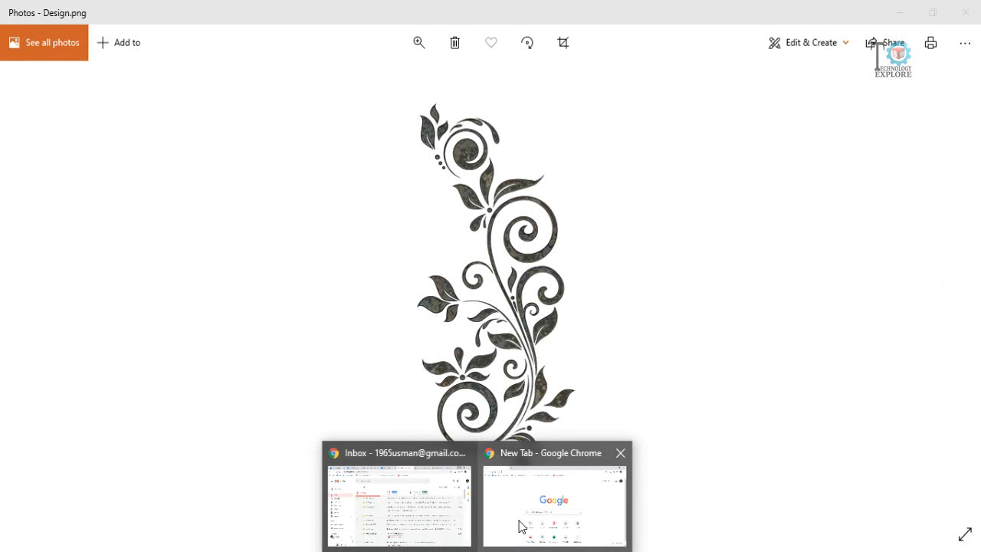
# Step: Switch to the Chrome window with the new tab and open the website convertio.co
pyautogui.click(519, 525)
pyautogui.click(180, 42)
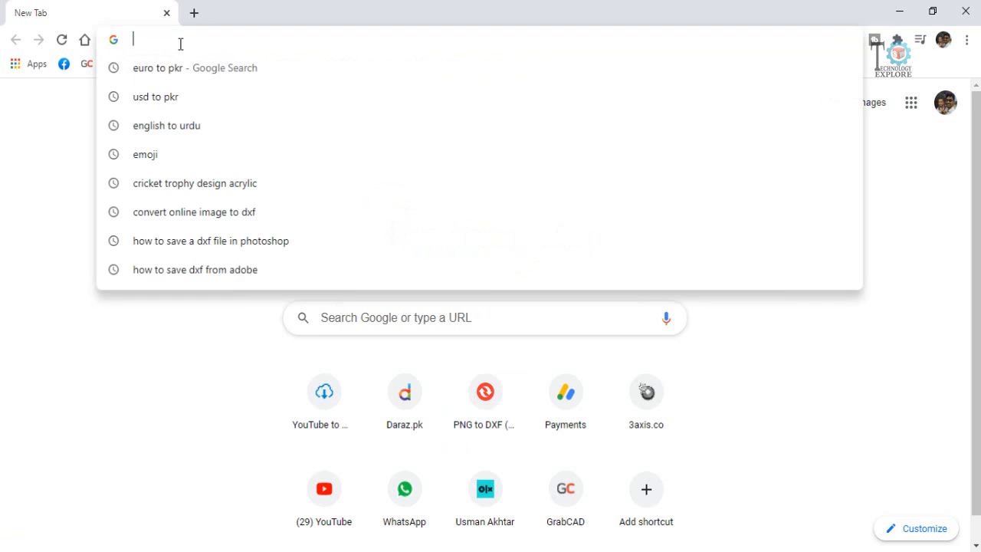
pyautogui.click(39, 319)
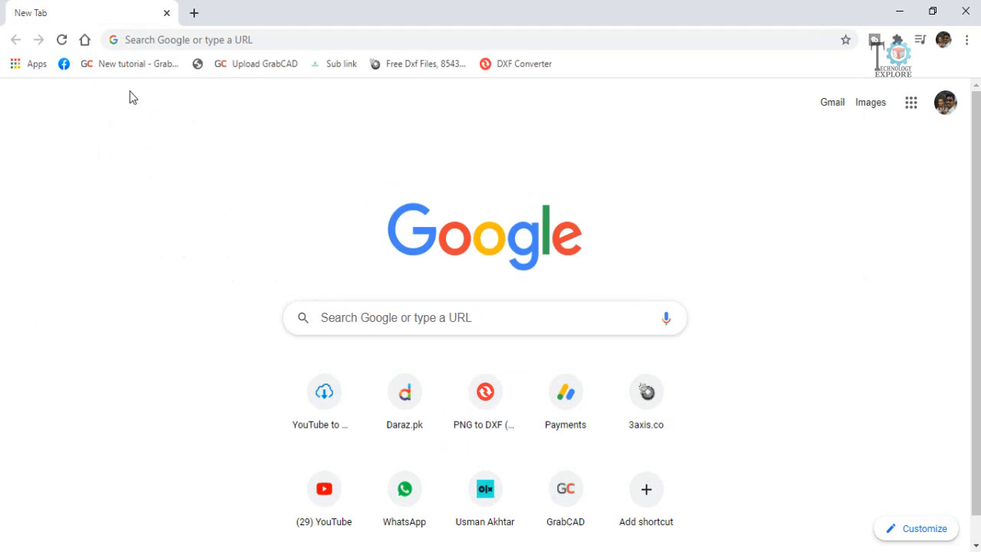
pyautogui.click(141, 43)
pyautogui.write('con')
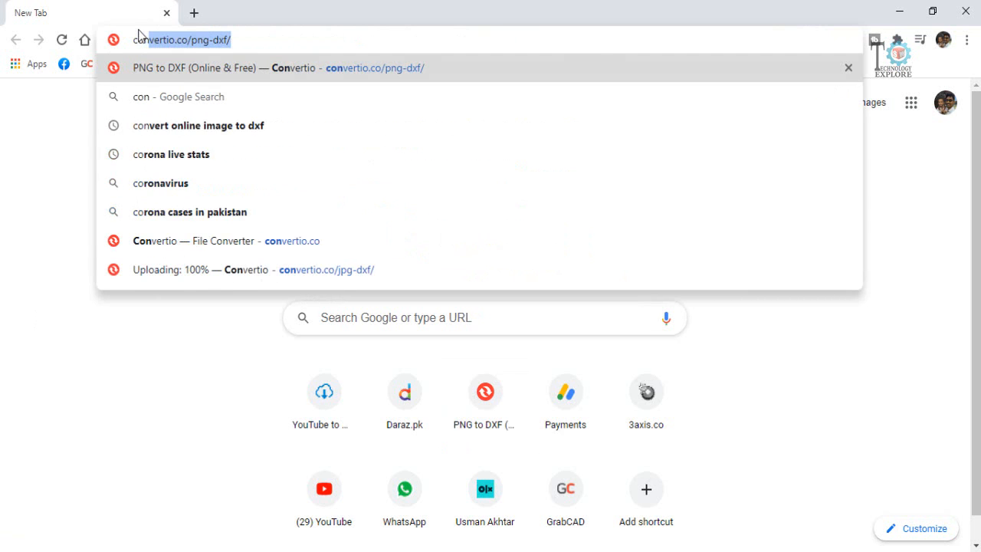
pyautogui.write('vertio.')
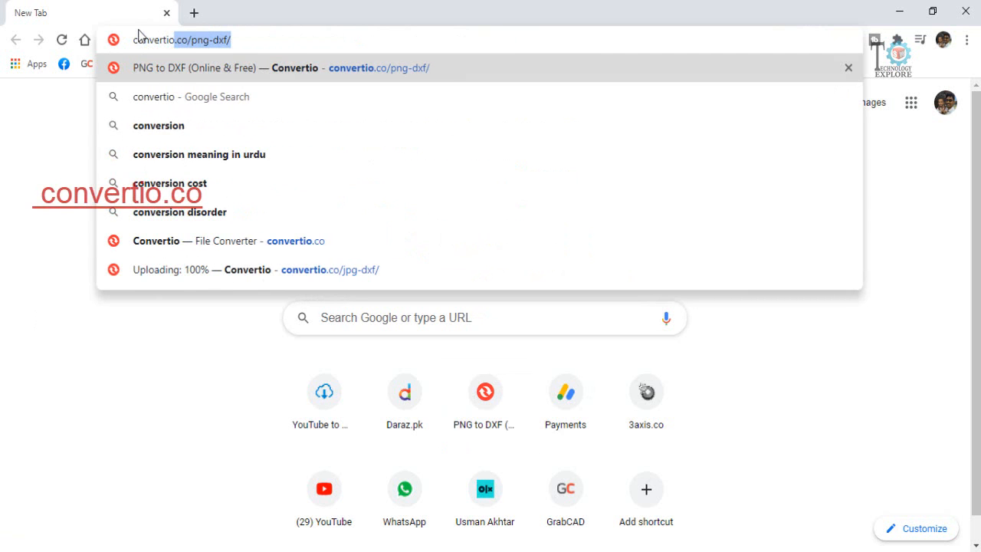
pyautogui.write('co')
pyautogui.press('Delete')
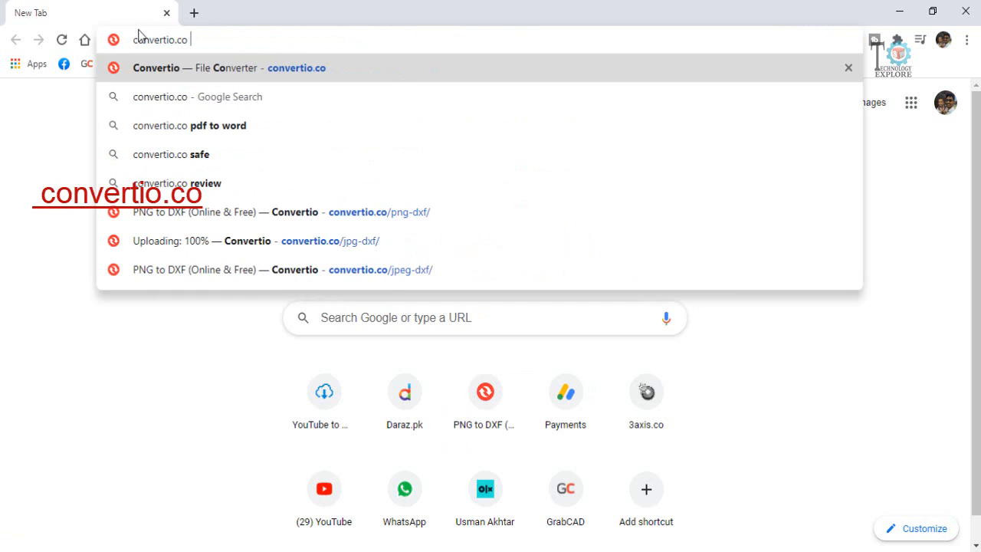
pyautogui.press('Return')
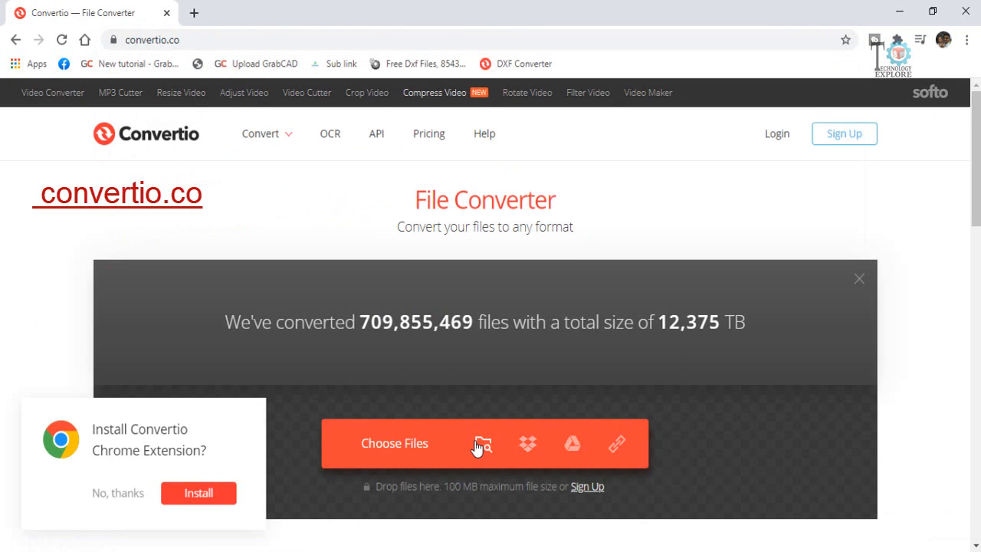
# Step: Add the Design image from the desktop to the Convertio file converter
pyautogui.click(900, 12)
pyautogui.click(899, 14)
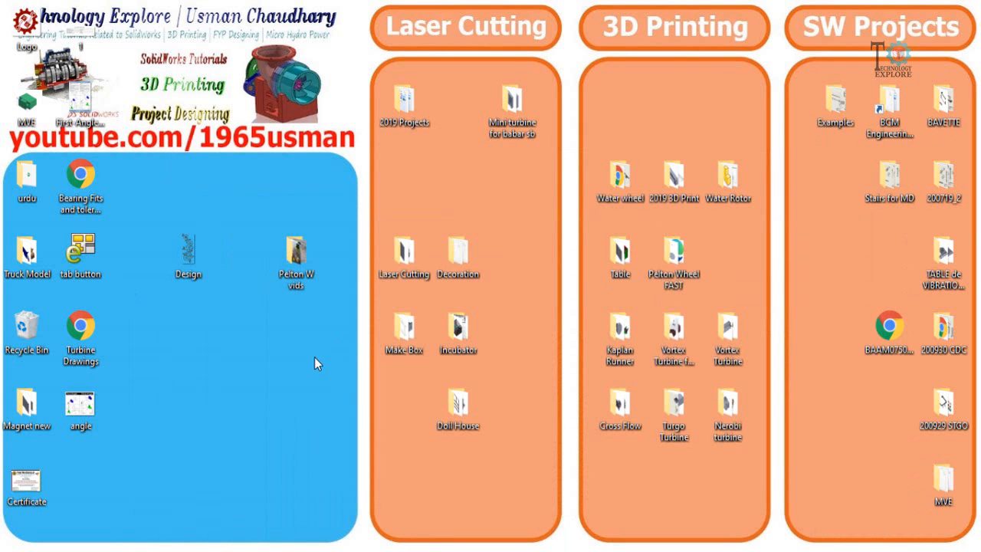
pyautogui.moveTo(186, 246); pyautogui.dragTo(512, 491)
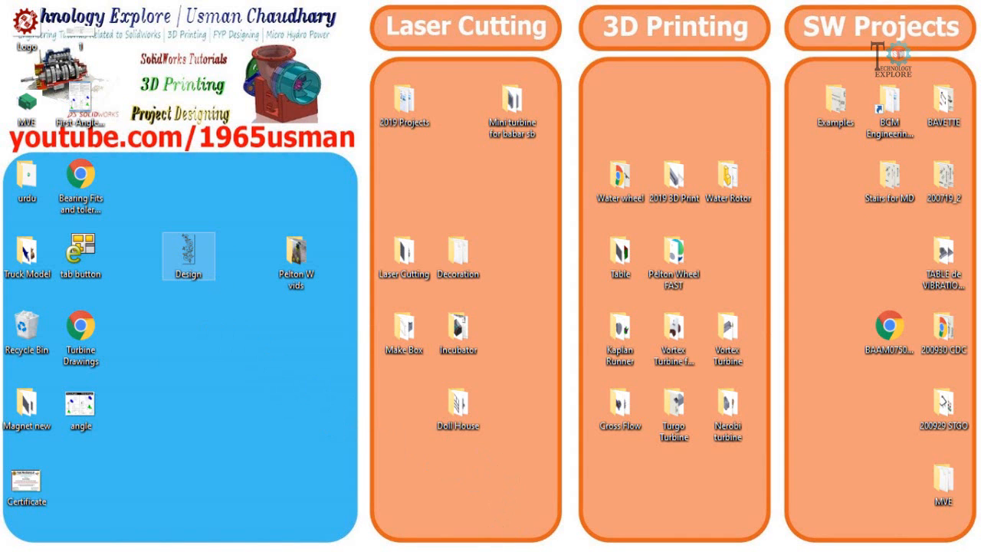
pyautogui.moveTo(537, 551); pyautogui.dragTo(492, 359)
pyautogui.scroll(-2, 495, 405)
pyautogui.scroll(2, 525, 354)
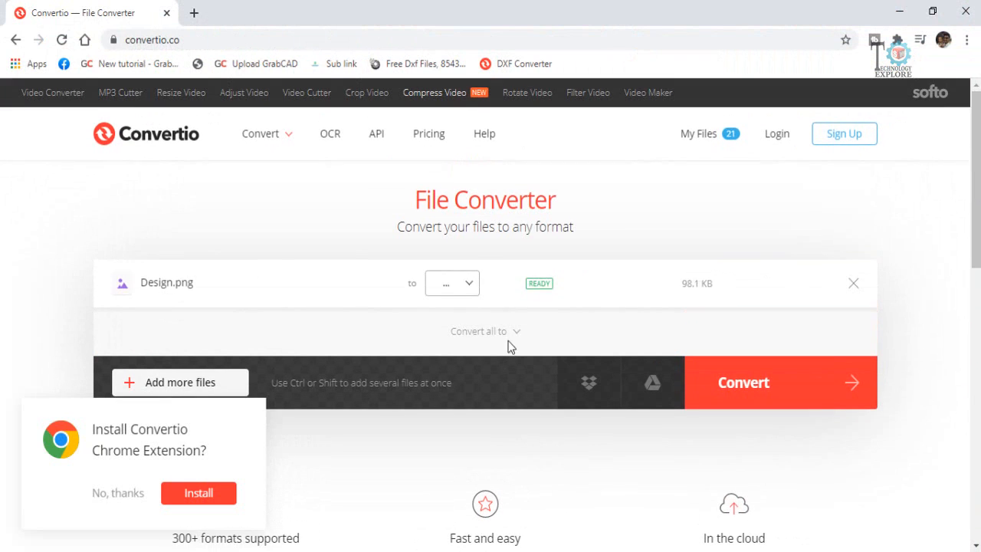
# Step: Convert Design.png to the CAD format DXF and download the converted file
pyautogui.click(469, 284)
pyautogui.moveTo(490, 528)
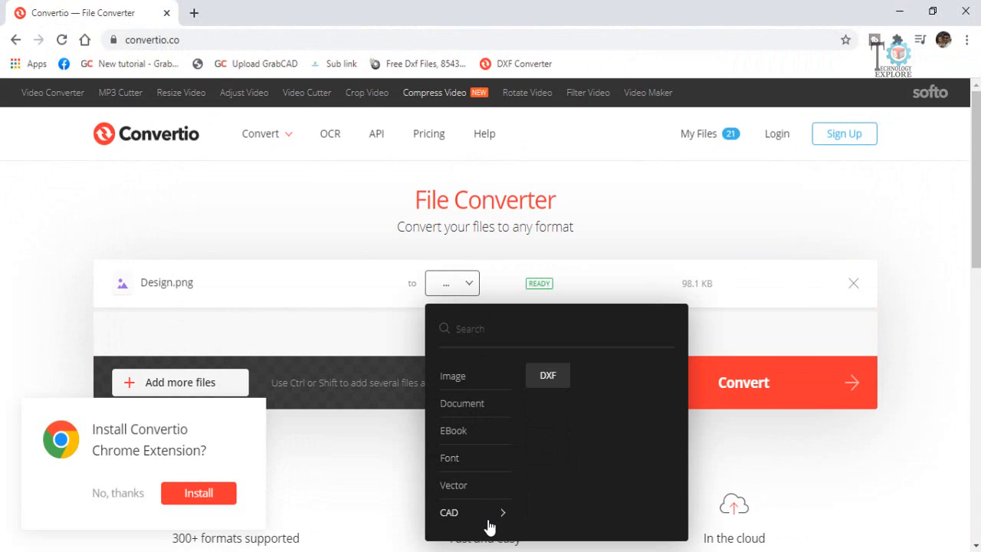
pyautogui.click(395, 269)
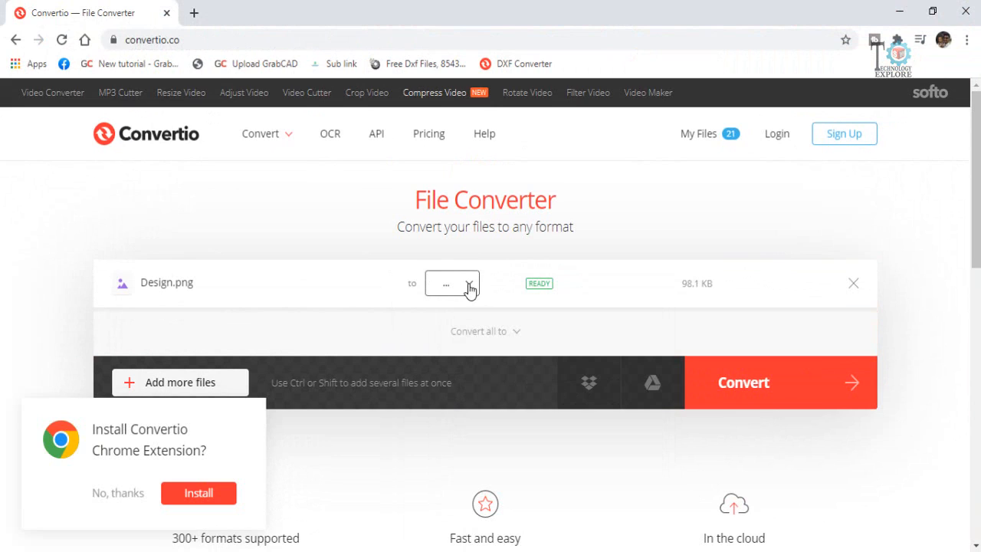
pyautogui.click(469, 286)
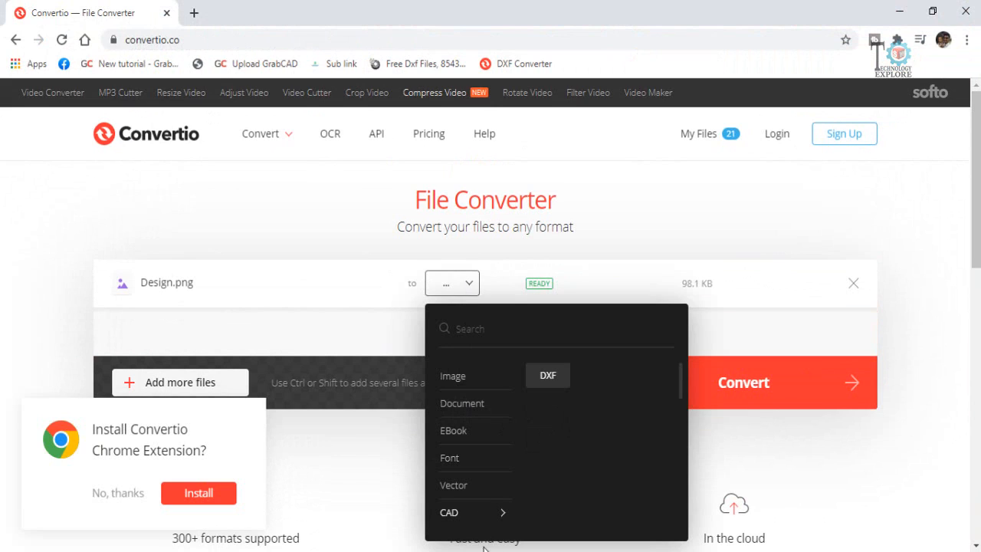
pyautogui.click(546, 377)
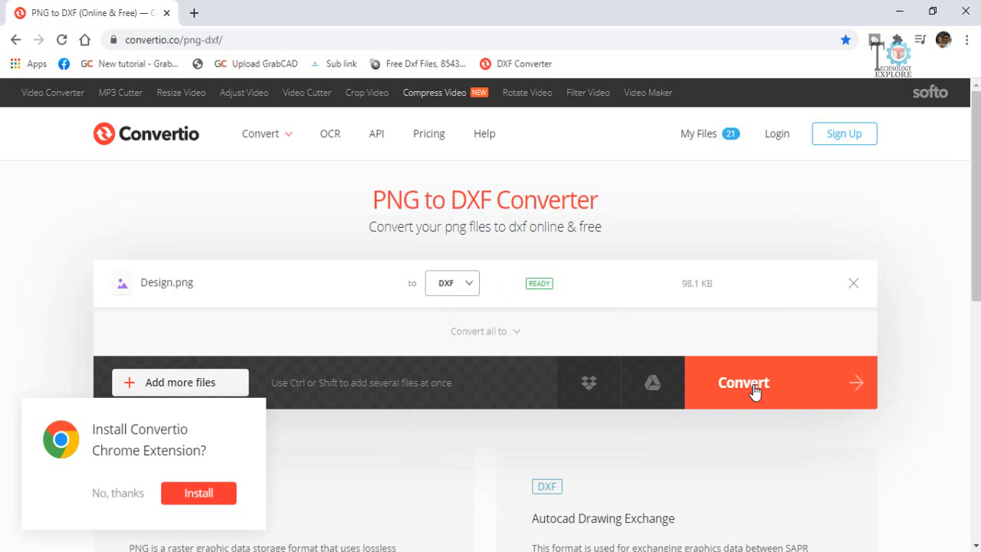
pyautogui.click(755, 391)
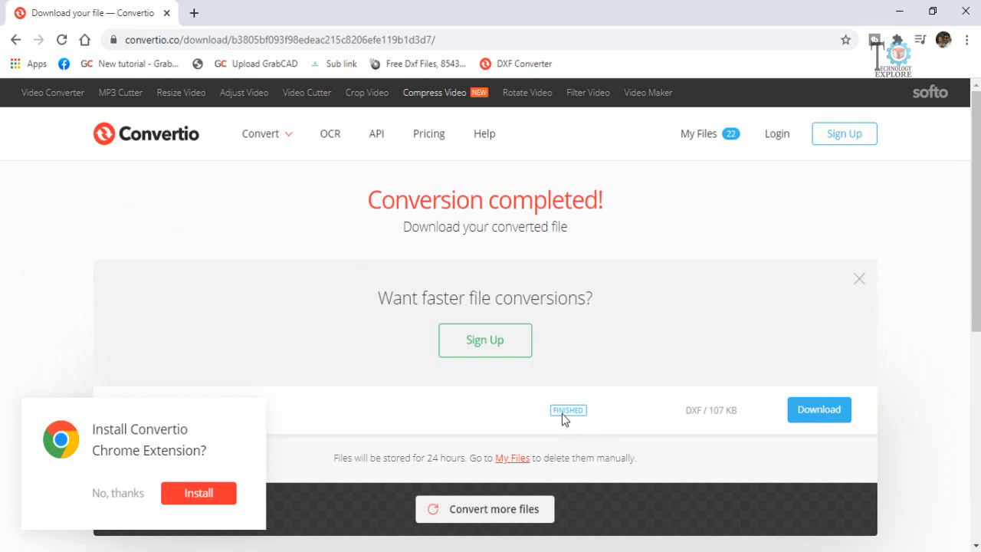
pyautogui.click(813, 415)
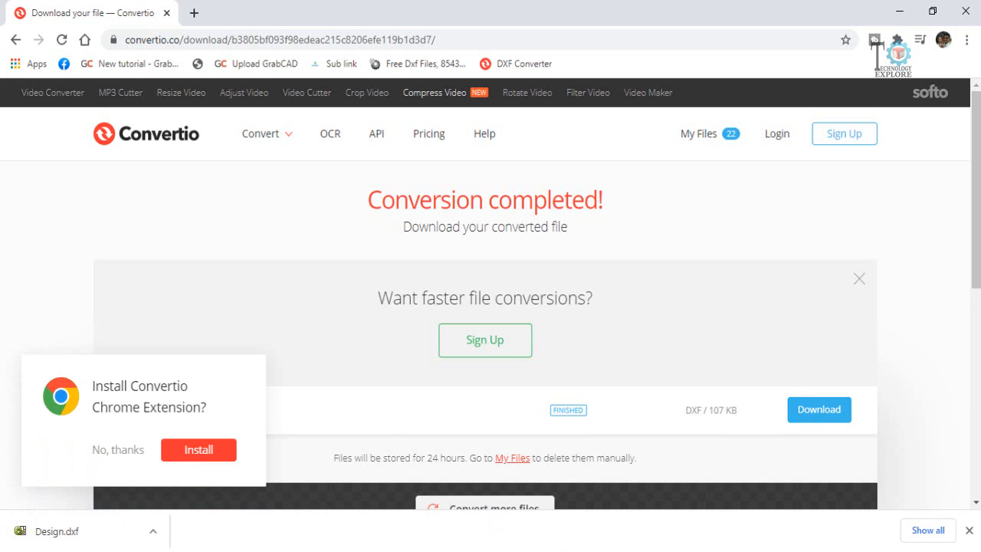
# Step: Switch to CorelDRAW and import the Design DXF file from the Downloads folder onto the page
pyautogui.click(548, 551)
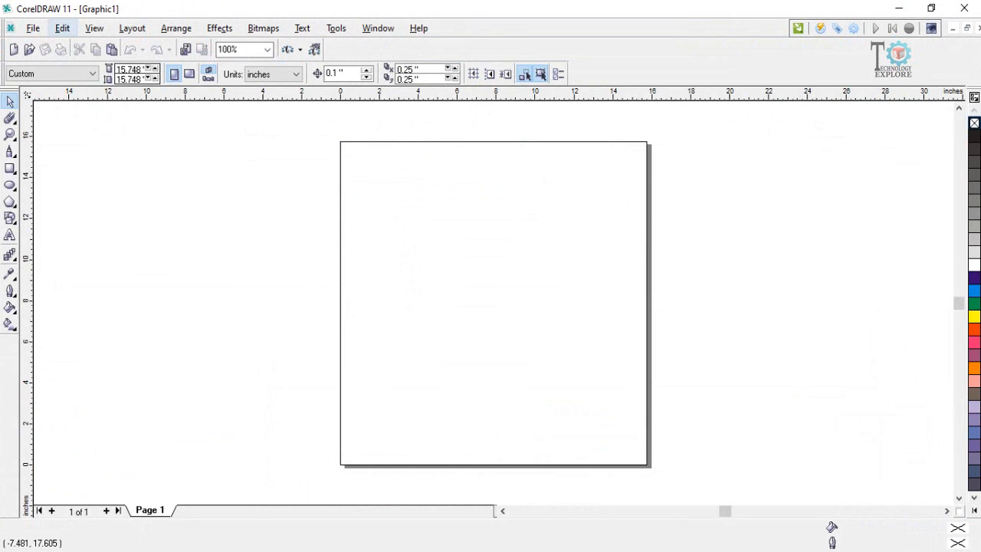
pyautogui.click(34, 28)
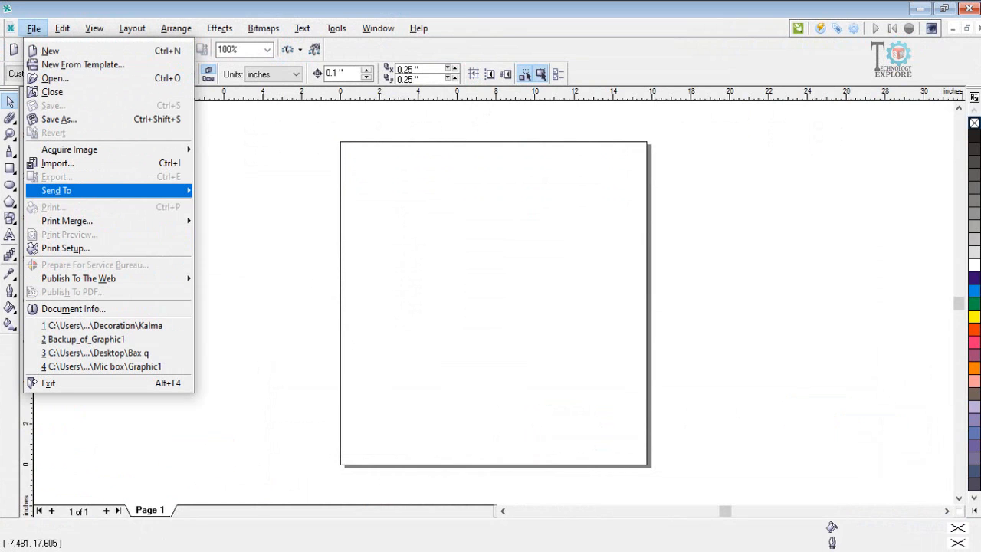
pyautogui.click(57, 164)
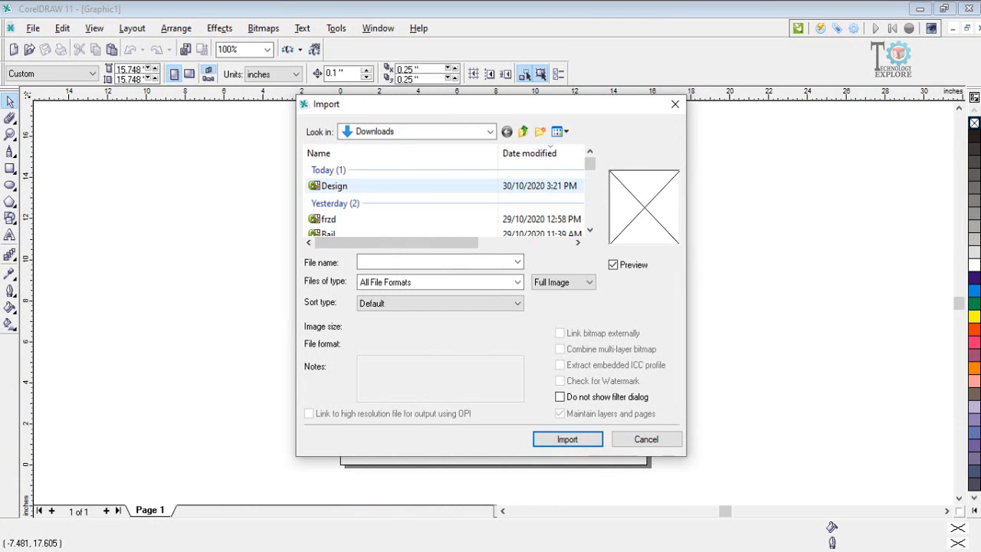
pyautogui.click(330, 186)
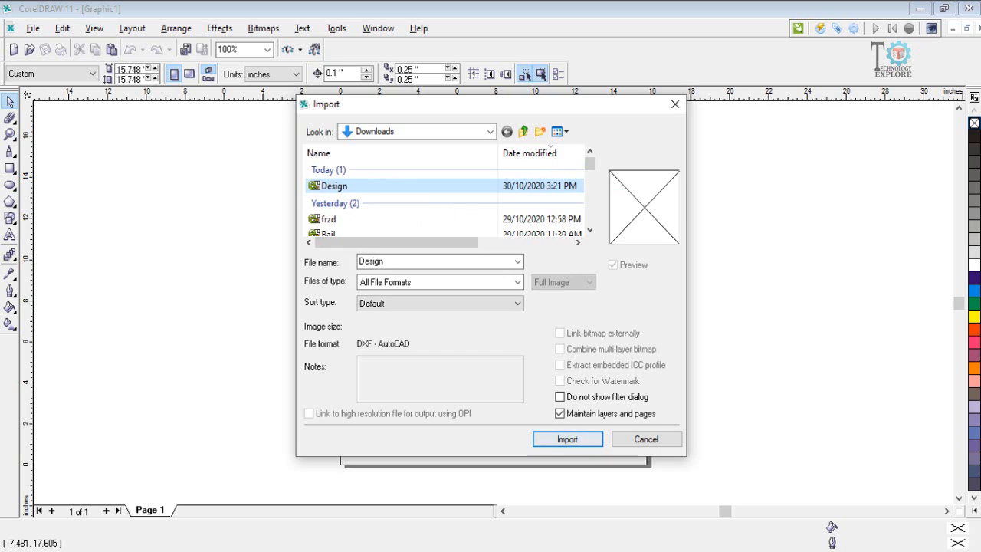
pyautogui.click(567, 439)
pyautogui.click(455, 344)
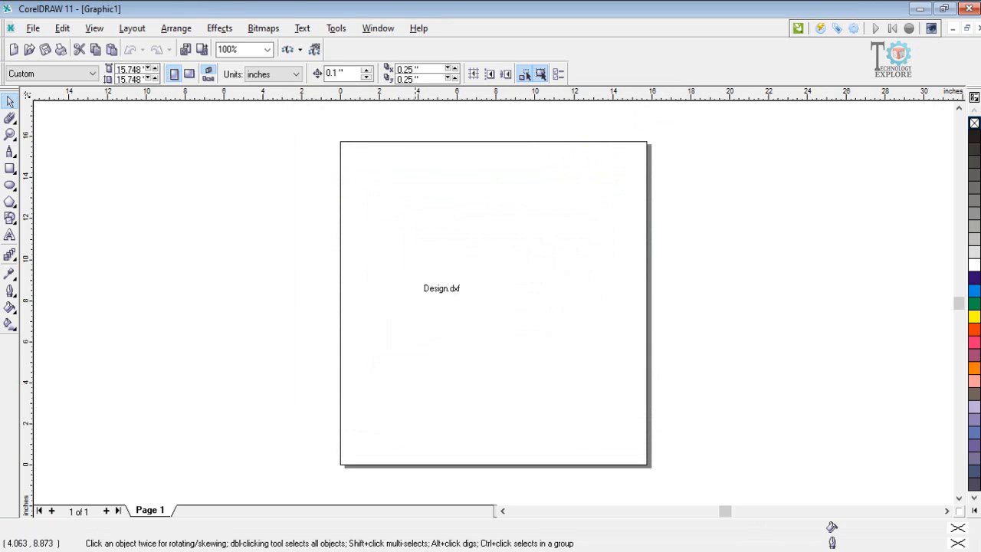
pyautogui.click(405, 196)
pyautogui.click(565, 281)
pyautogui.scroll(2, 473, 261)
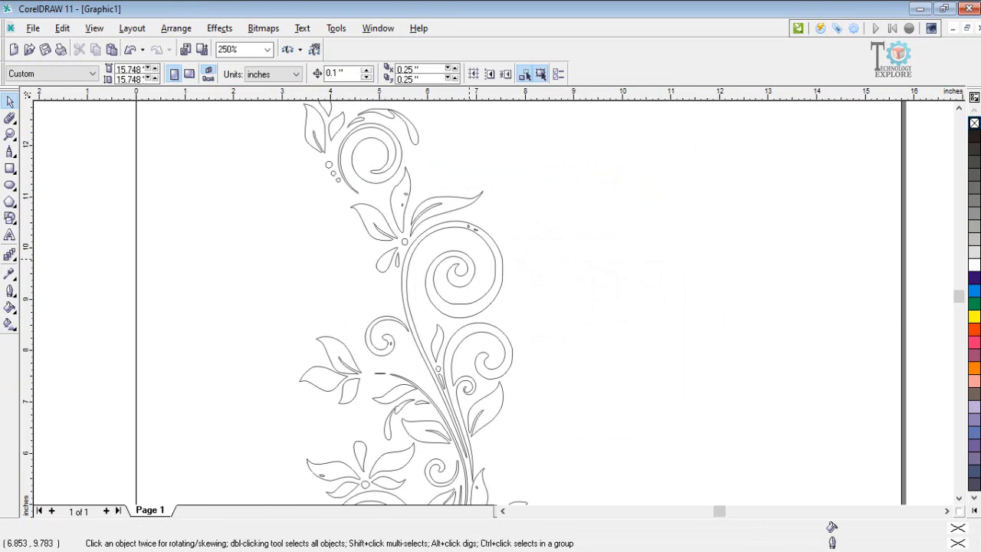
pyautogui.scroll(-1, 500, 310)
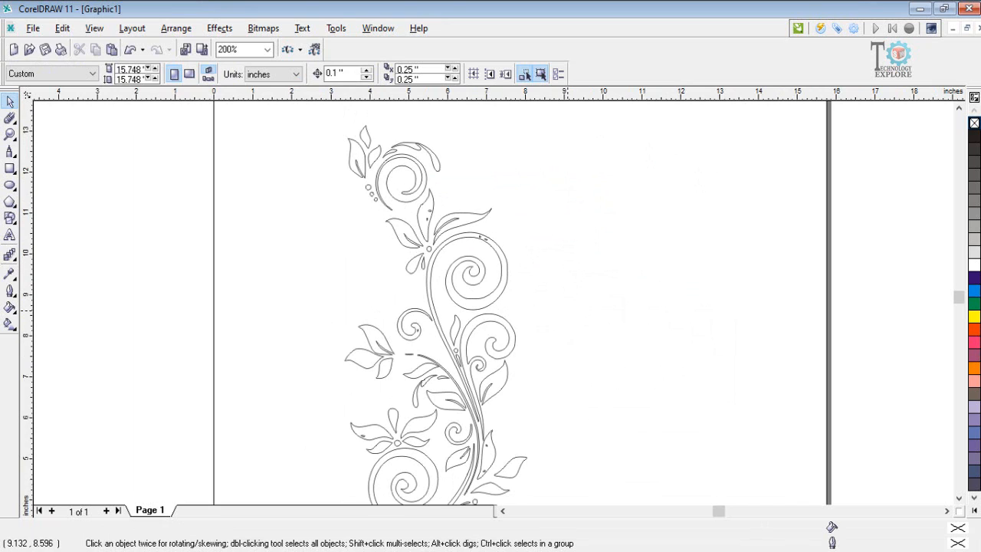
pyautogui.scroll(-1, 569, 311)
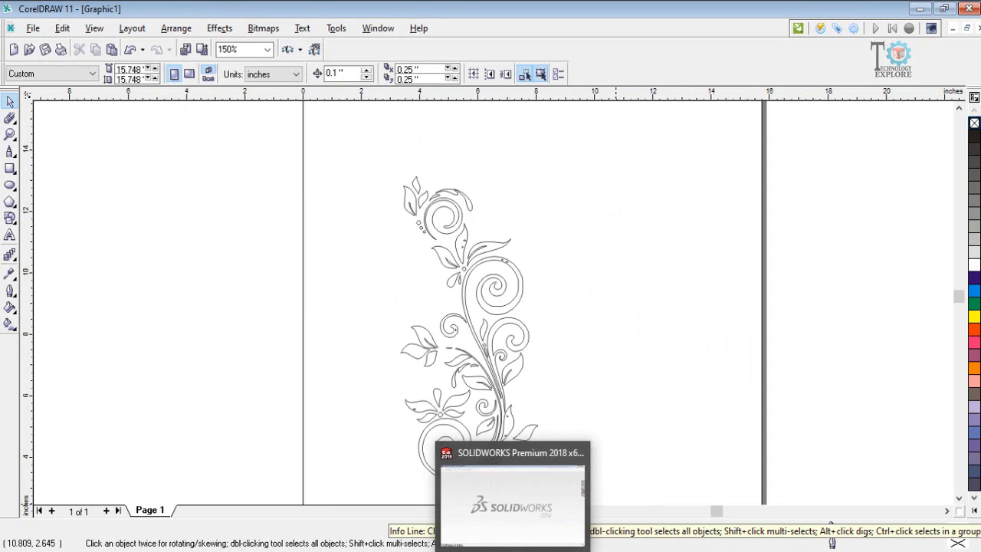
# Step: Open the Design DXF file from the Downloads folder in SOLIDWORKS
pyautogui.click(513, 551)
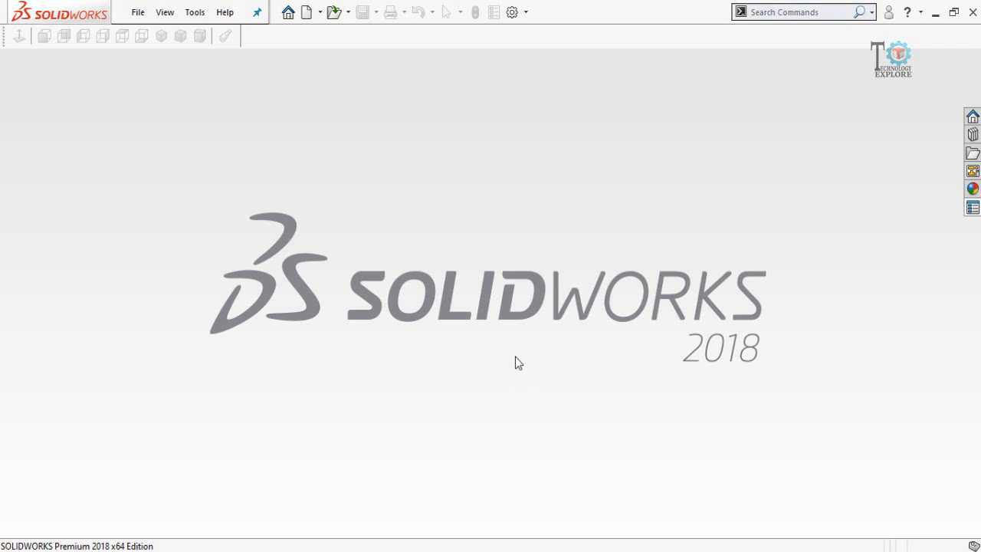
pyautogui.click(513, 551)
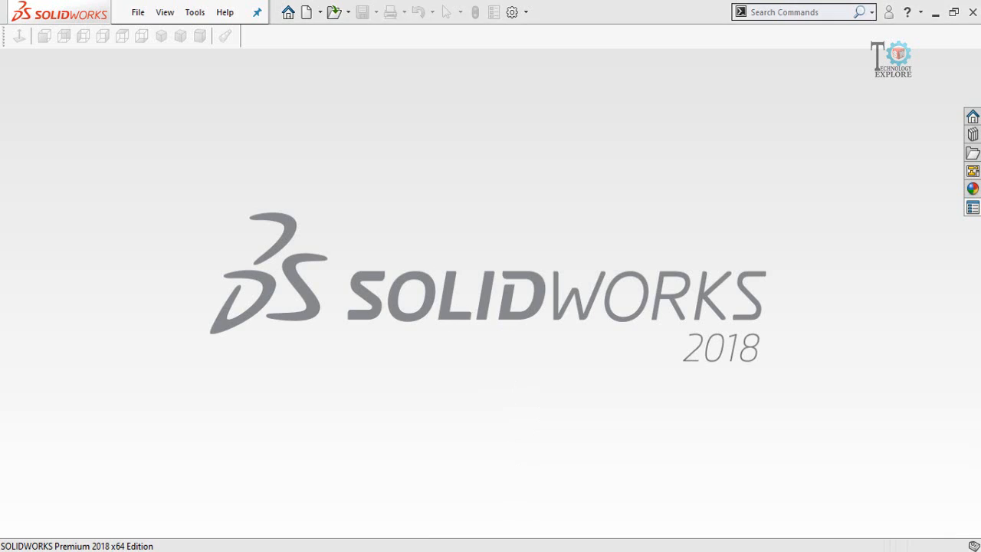
pyautogui.click(921, 9)
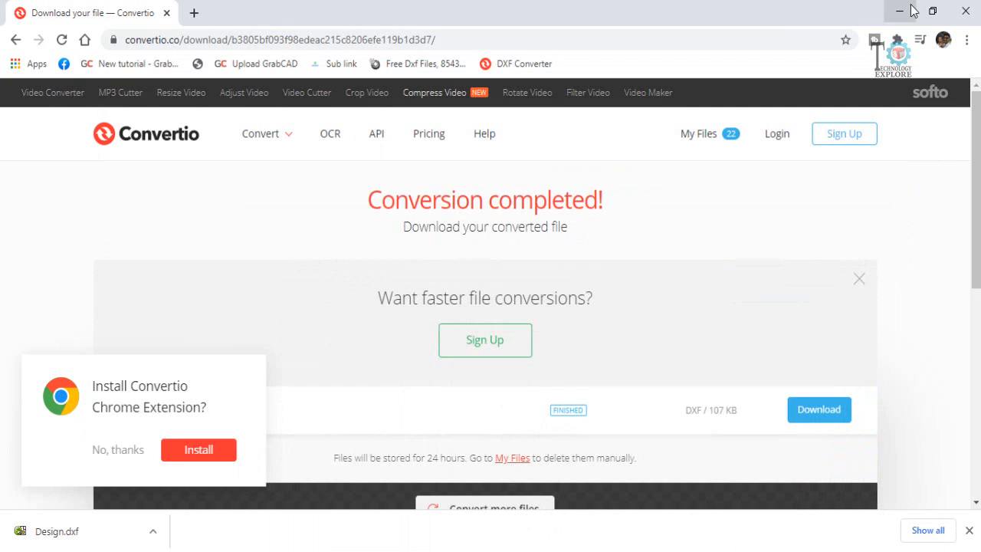
pyautogui.click(895, 11)
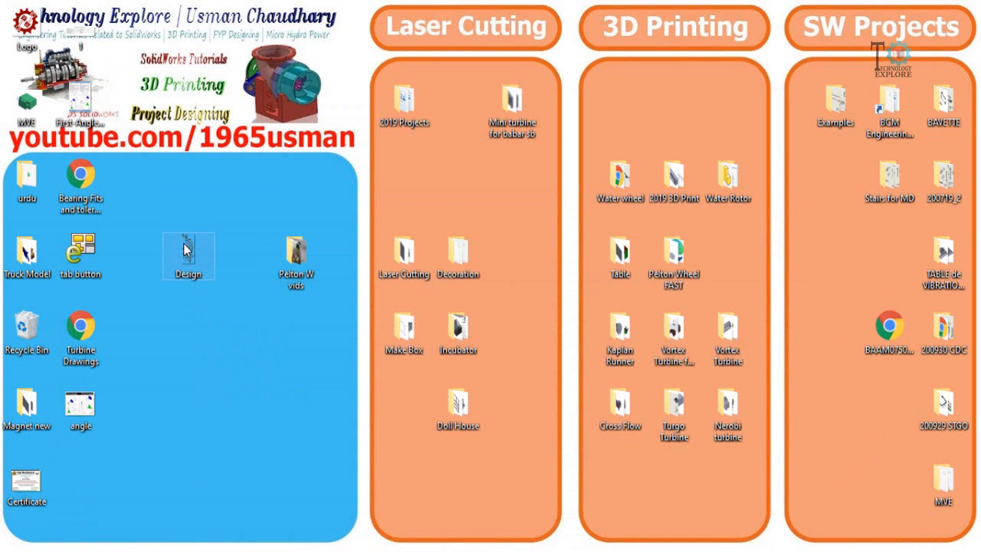
pyautogui.moveTo(184, 243)
pyautogui.mouseDown()
pyautogui.moveTo(209, 282)
pyautogui.moveTo(190, 247)
pyautogui.mouseUp()
pyautogui.press('super+e')
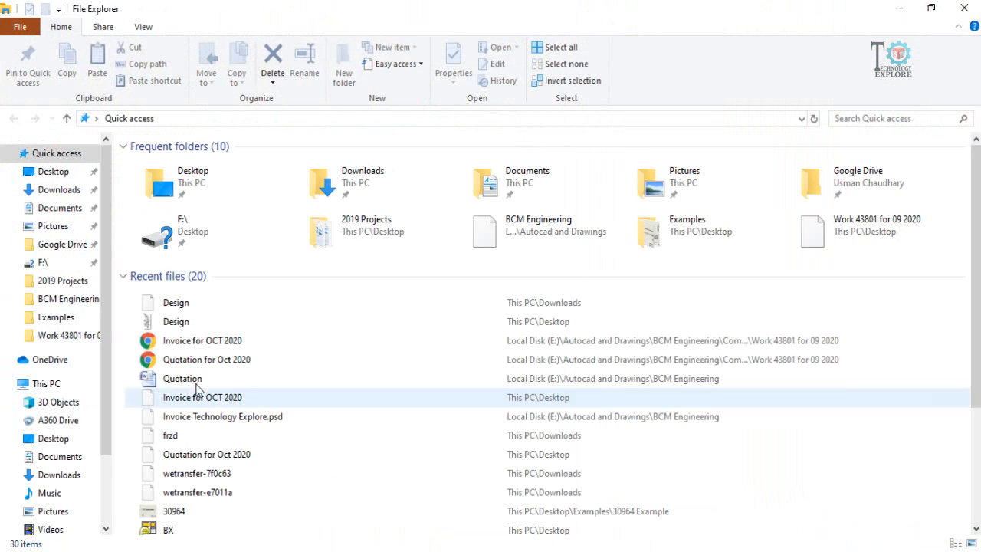
pyautogui.click(48, 189)
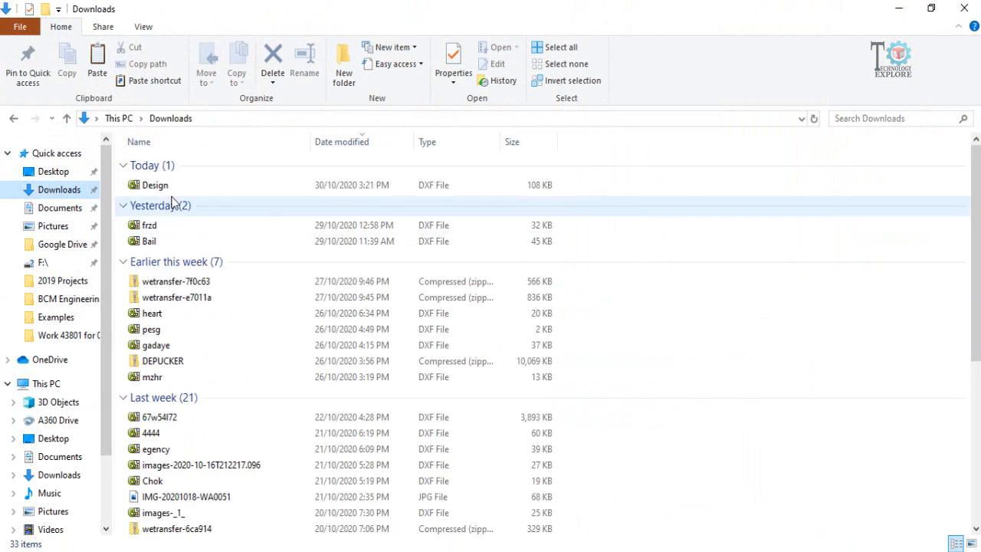
pyautogui.moveTo(150, 185); pyautogui.dragTo(452, 327)
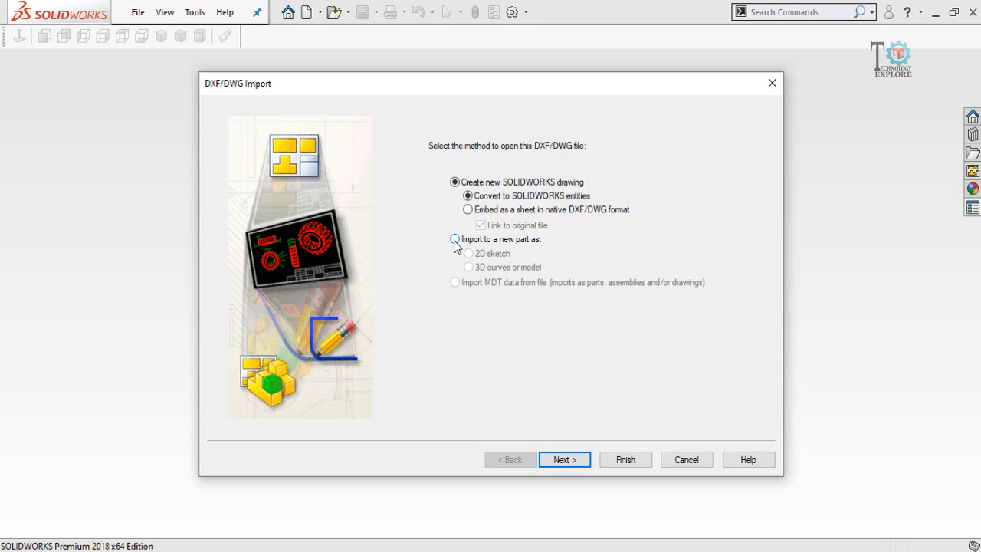
# Step: Import the DXF file to a new part as a 2D sketch
pyautogui.click(455, 240)
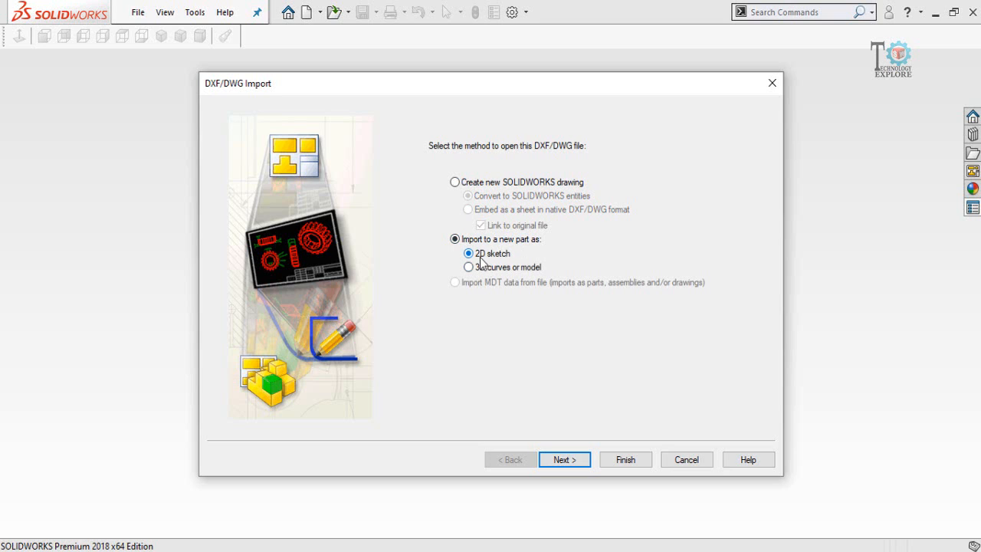
pyautogui.click(568, 461)
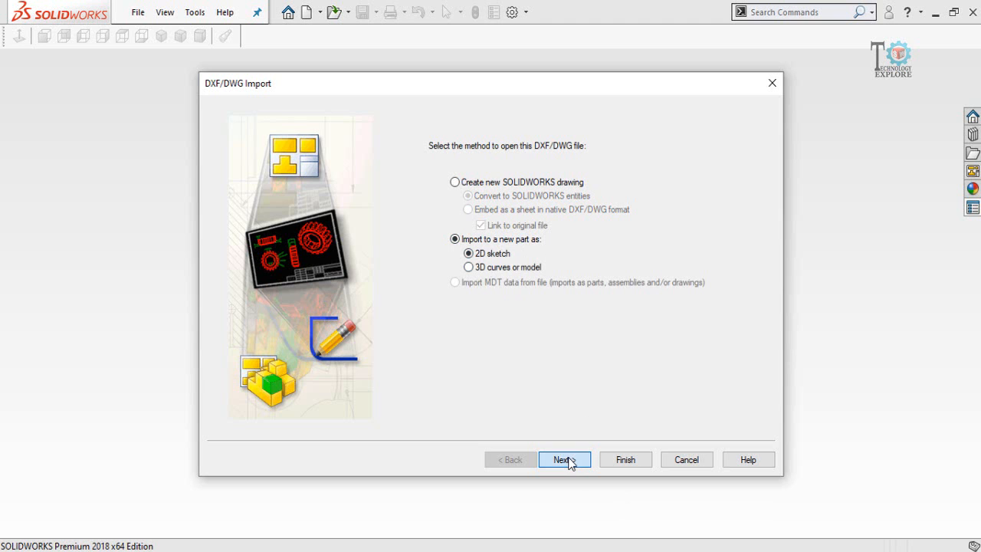
pyautogui.click(623, 401)
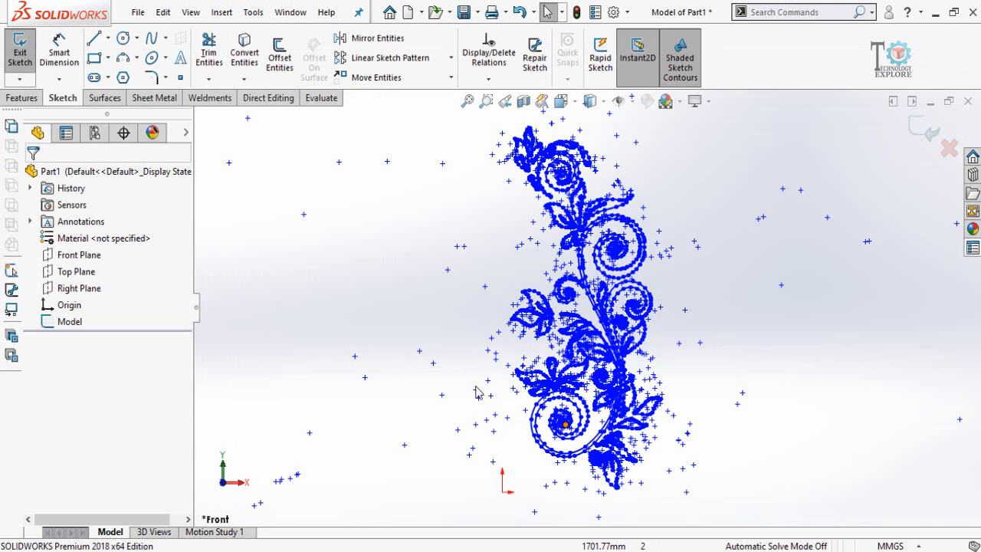
# Step: Extrude the imported floral sketch from the sketch plane as a solid boss with a blind depth of 1410 mm
pyautogui.scroll(-2, 601, 290)
pyautogui.moveTo(600, 307)
pyautogui.mouseDown(button='middle')
pyautogui.moveTo(368, 315)
pyautogui.moveTo(354, 290)
pyautogui.mouseUp(button='middle')
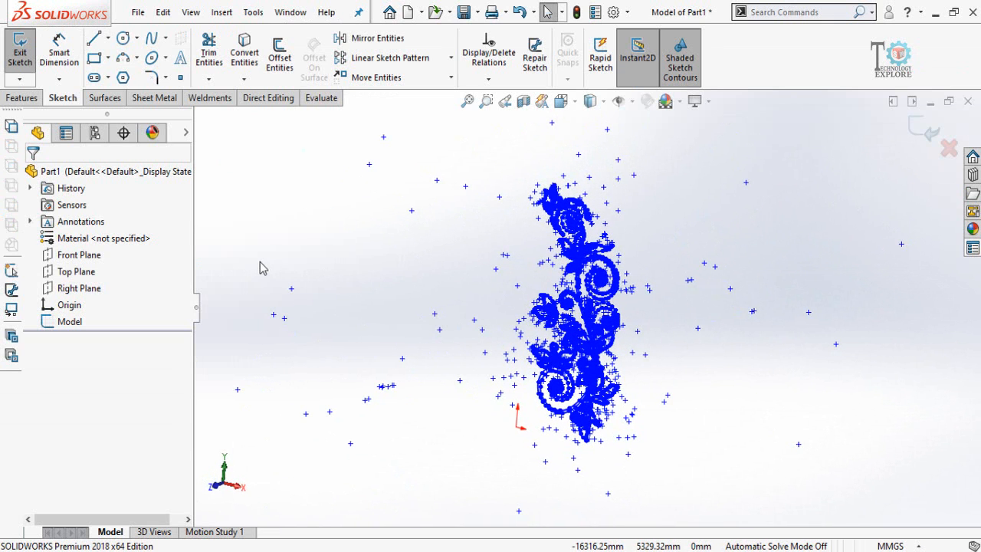
pyautogui.moveTo(340, 285)
pyautogui.mouseDown(button='middle')
pyautogui.moveTo(342, 270)
pyautogui.moveTo(340, 290)
pyautogui.moveTo(352, 284)
pyautogui.mouseUp(button='middle')
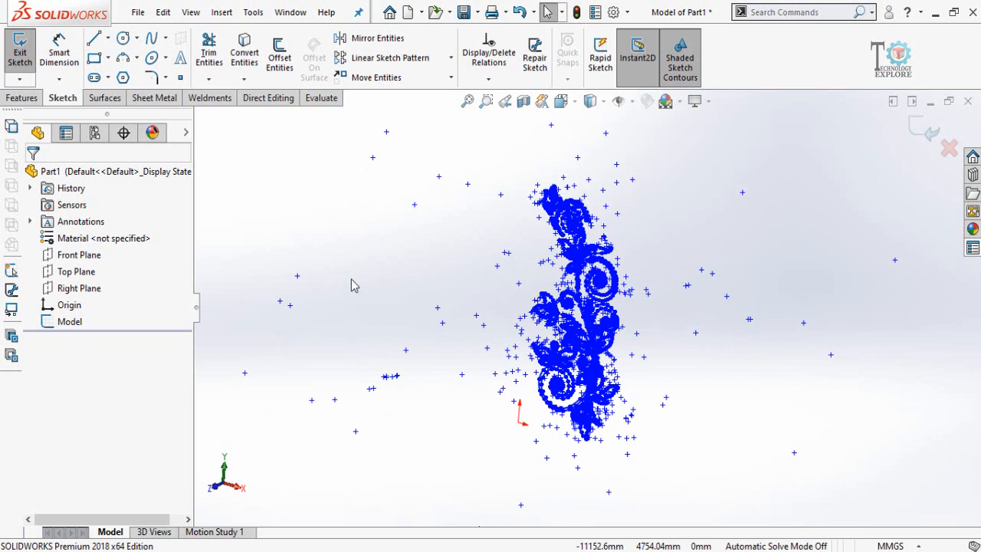
pyautogui.click(21, 98)
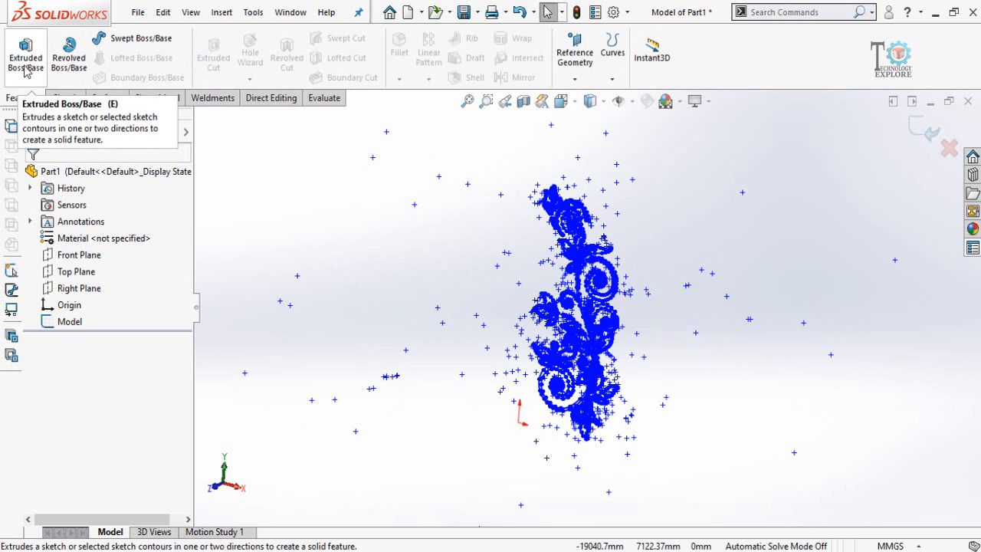
pyautogui.click(26, 69)
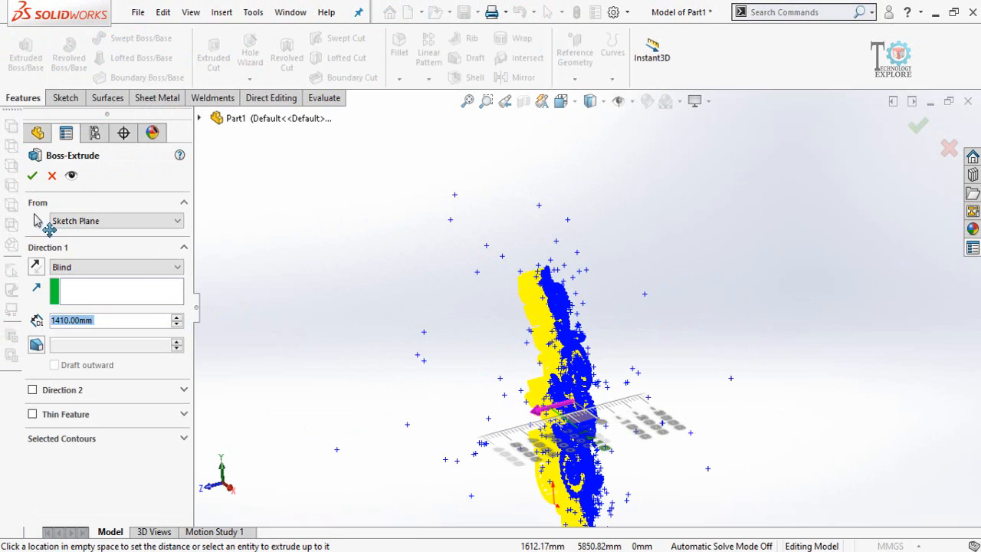
pyautogui.click(31, 176)
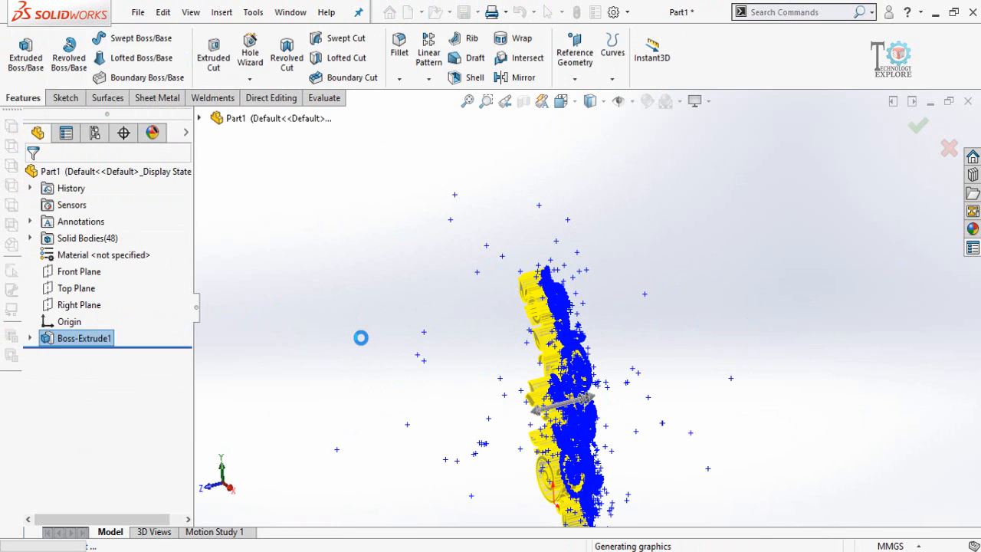
pyautogui.moveTo(438, 403); pyautogui.dragTo(595, 398, button='middle')
pyautogui.scroll(-4, 595, 398)
pyautogui.moveTo(596, 276); pyautogui.dragTo(569, 354, button='middle')
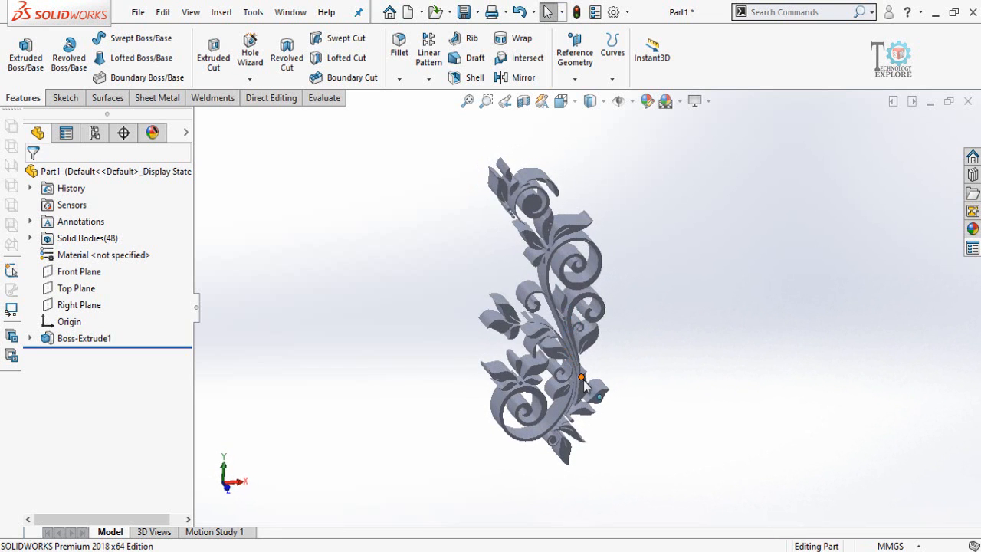
pyautogui.moveTo(633, 346); pyautogui.dragTo(633, 332, button='middle')
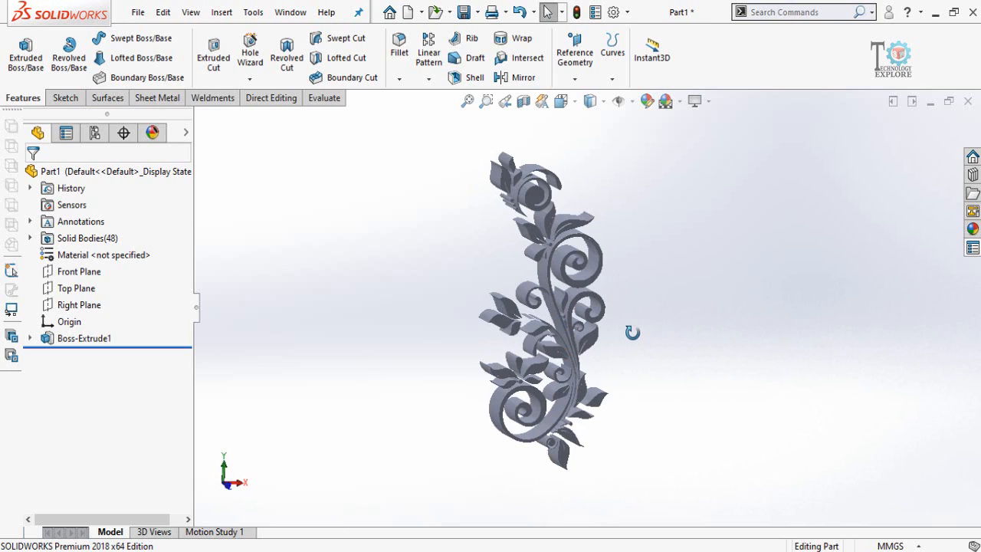